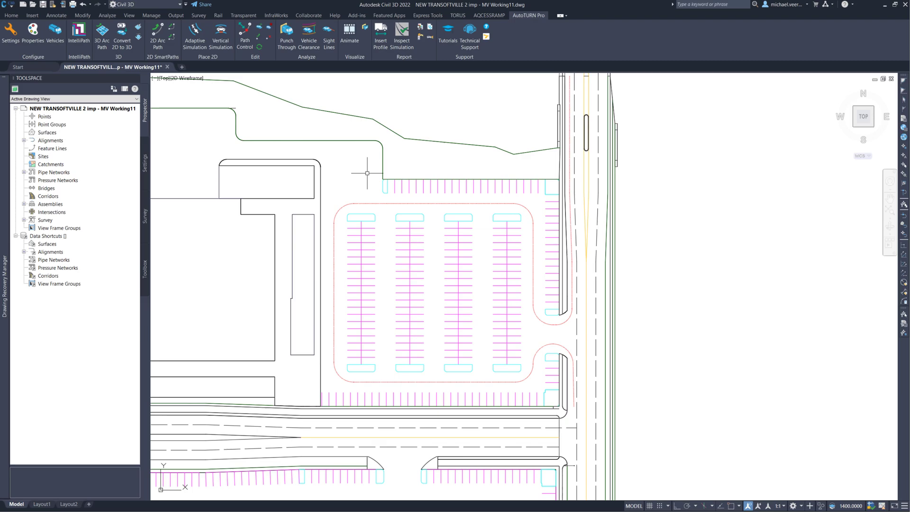
- Confirm in Settings that the program units are feet
left_click(5, 33)
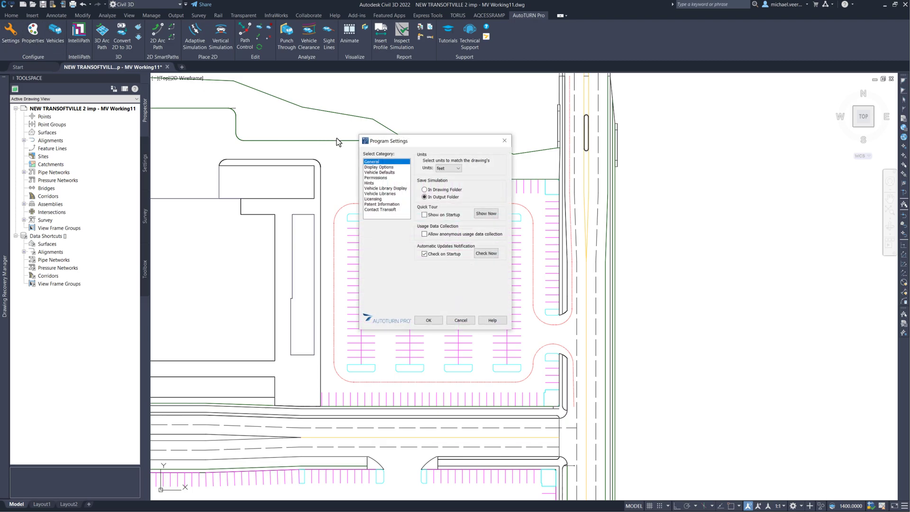
left_click(454, 169)
left_click(433, 323)
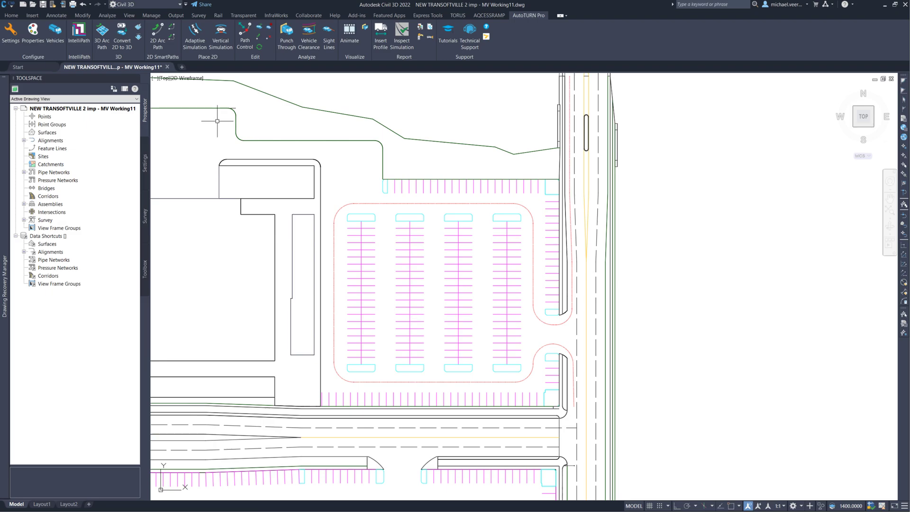
- Leave the display properties unchanged and make the AASHTO 2018 (US) P car current
left_click(31, 40)
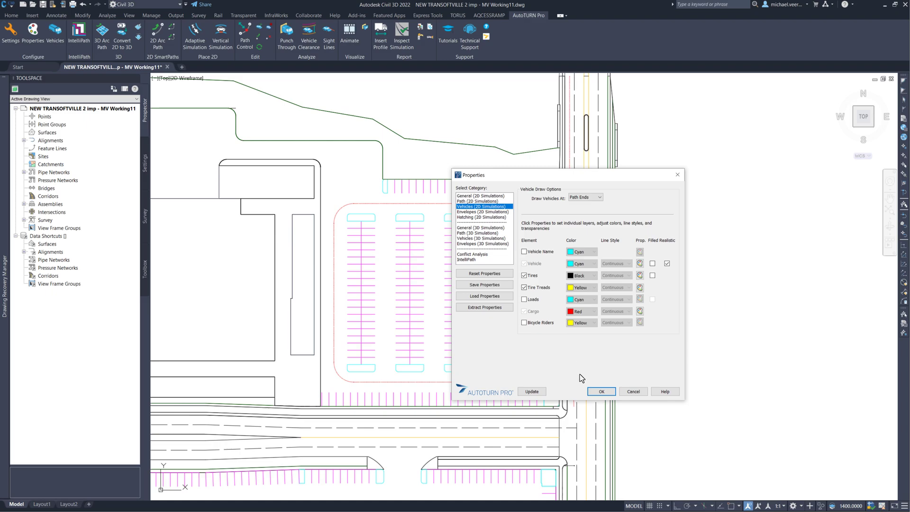
left_click(601, 391)
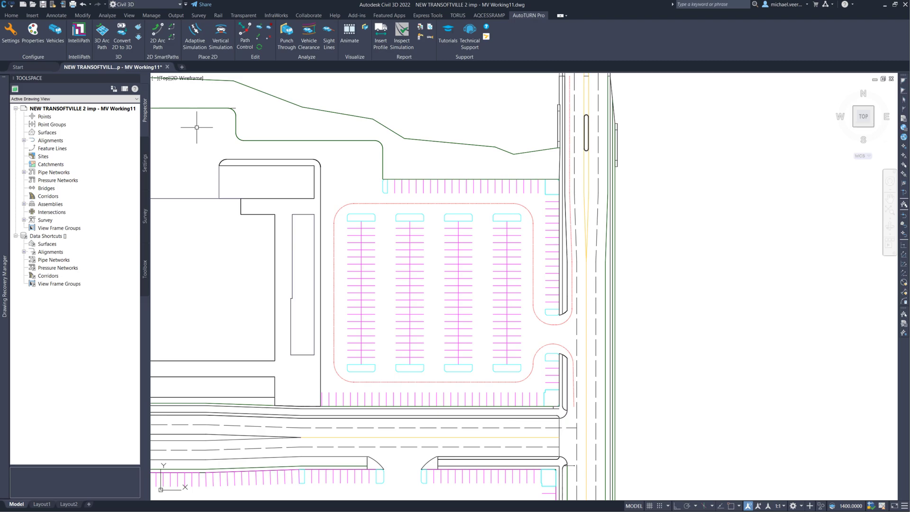
left_click(63, 39)
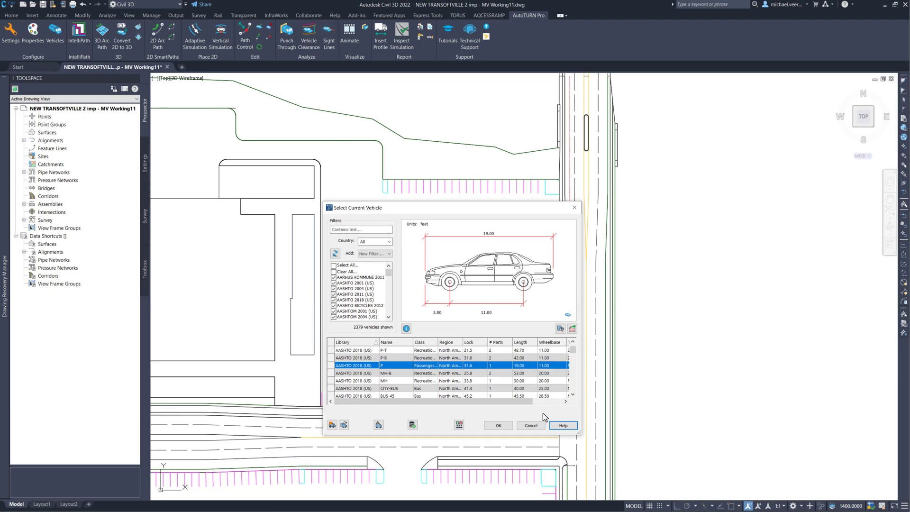
left_click(500, 426)
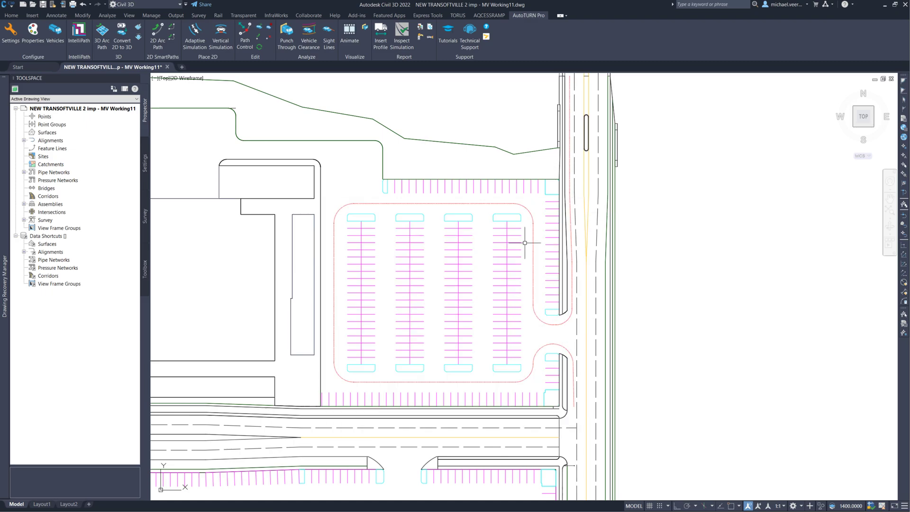
- Start an adaptive simulation of the P car along the red S-curve polyline
middle_click_drag(325, 315, 242, 330)
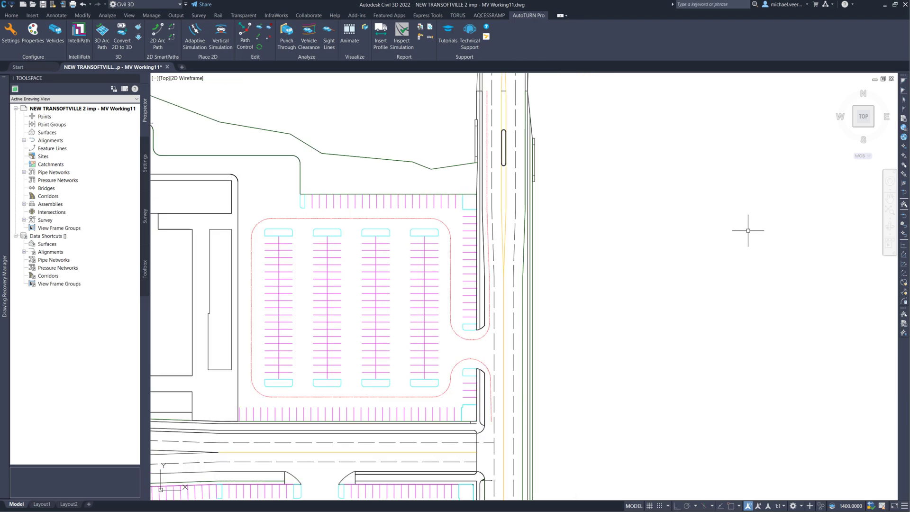
mouse_move(751, 229)
middle_mouse_down()
mouse_move(430, 314)
mouse_move(634, 285)
mouse_move(474, 277)
mouse_move(683, 211)
mouse_move(516, 360)
mouse_move(565, 301)
middle_mouse_up()
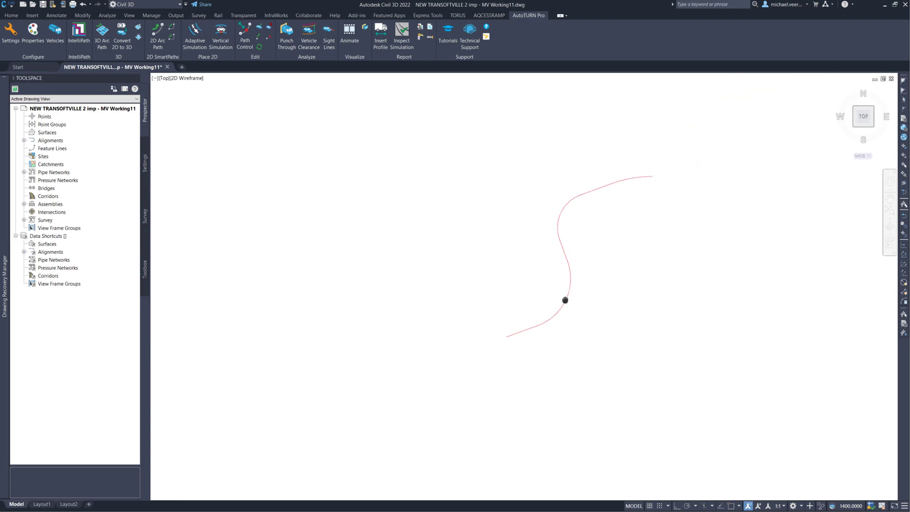
scroll(617, 204, "up", 2)
scroll(618, 204, "up", 1)
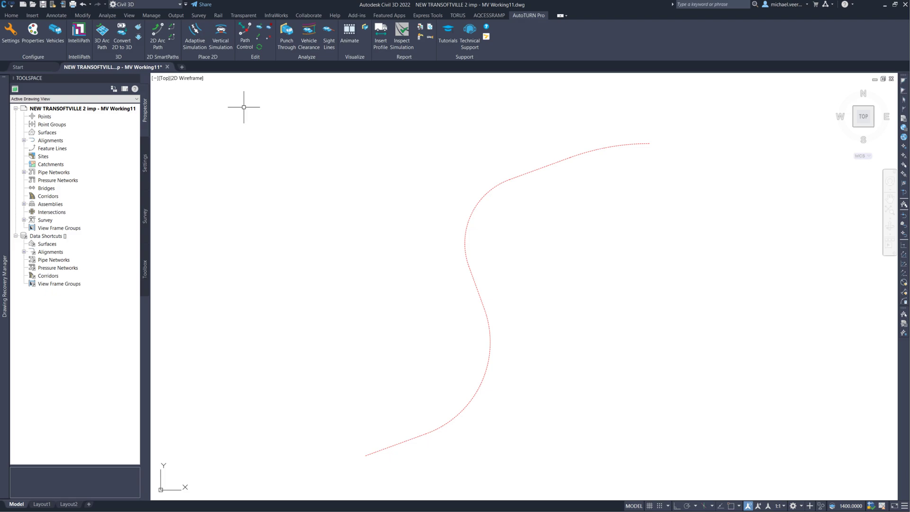
left_click(195, 42)
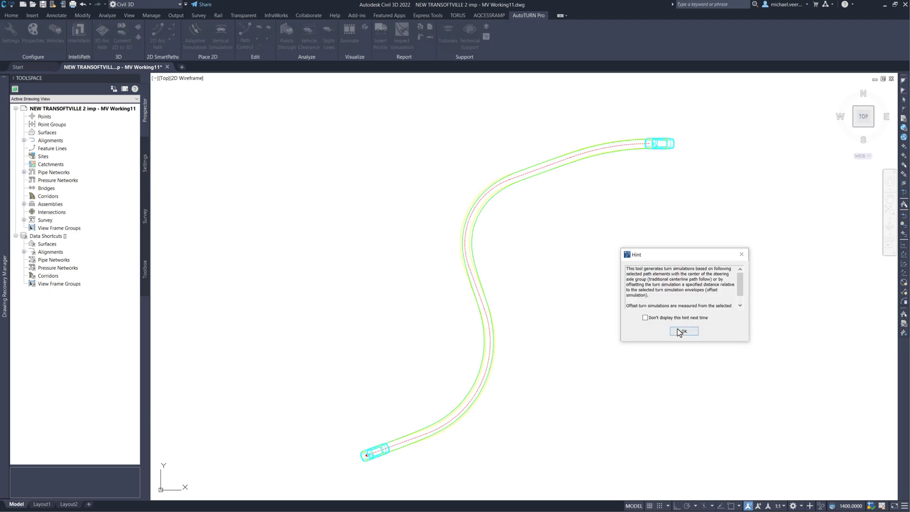
- Dismiss the hint, check both path ends and accept the Centered S-curve simulation
left_click(682, 333)
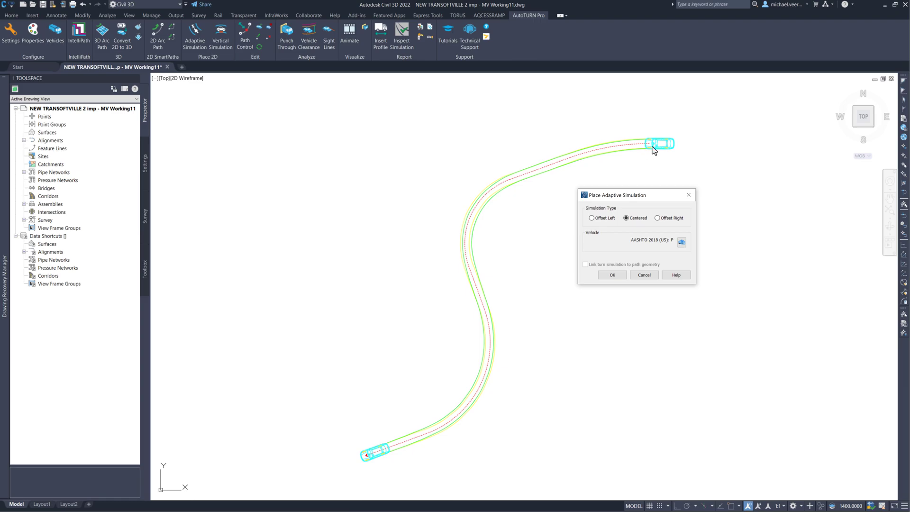
middle_click_drag(653, 147, 488, 240)
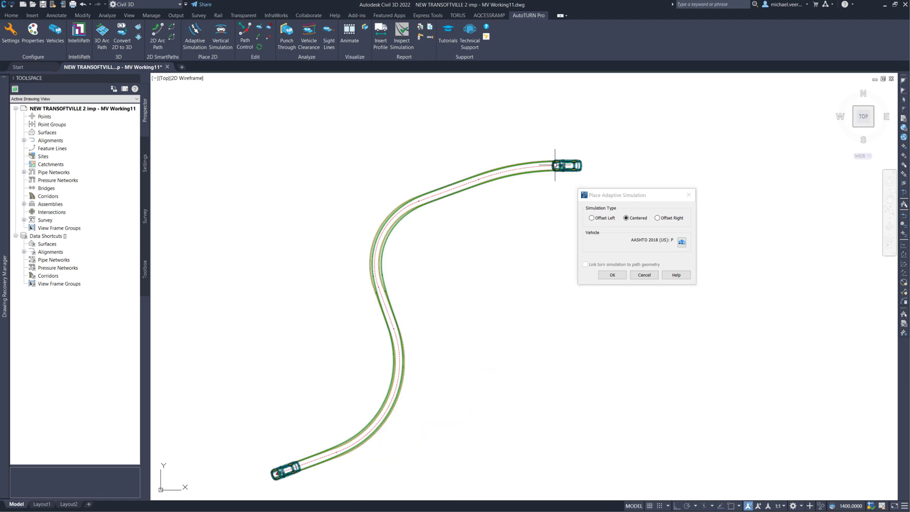
scroll(555, 166, "up", 2)
scroll(565, 147, "up", 3)
scroll(423, 196, "up", 2)
scroll(413, 211, "down", 2)
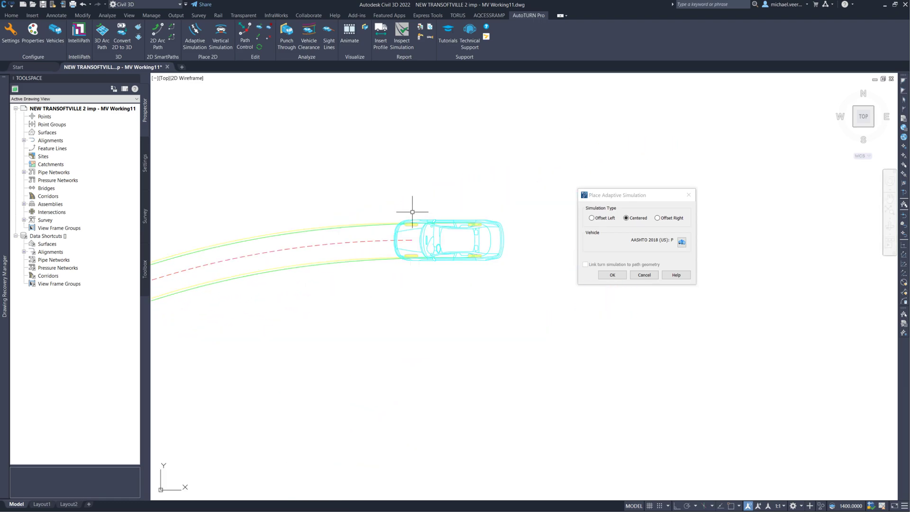
scroll(412, 211, "down", 3)
scroll(325, 311, "up", 2)
scroll(325, 311, "up", 1)
scroll(302, 305, "up", 2)
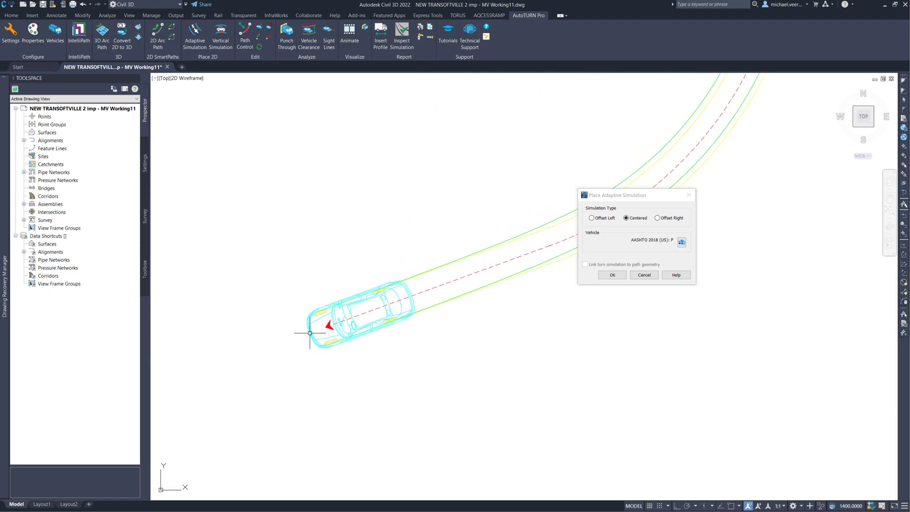
middle_click_drag(277, 355, 295, 346)
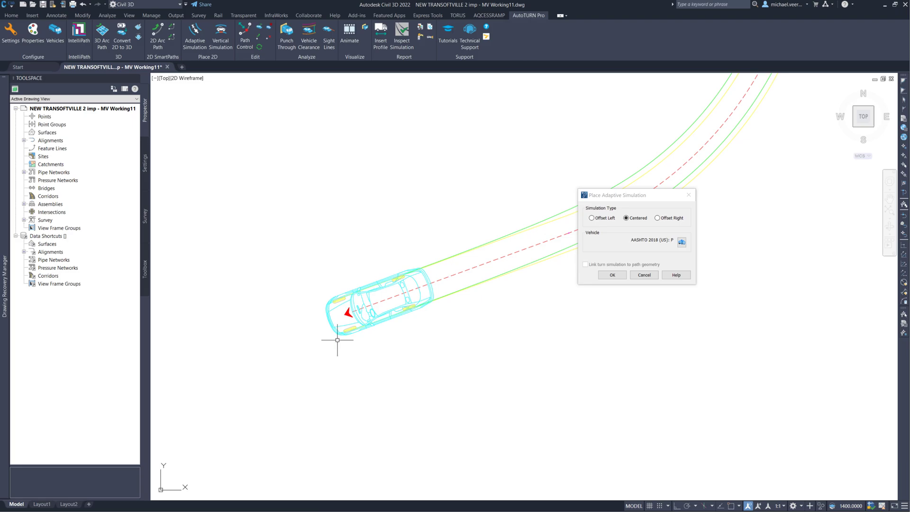
scroll(340, 339, "down", 1)
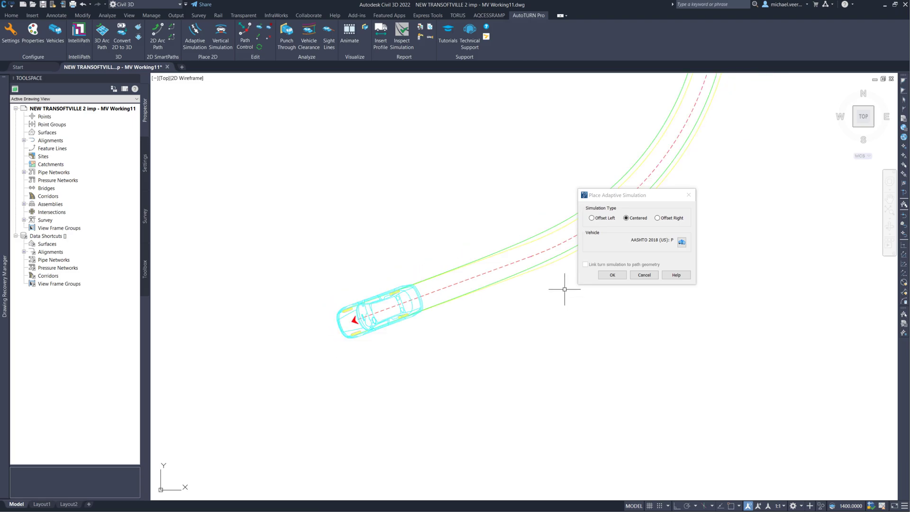
left_click(604, 278)
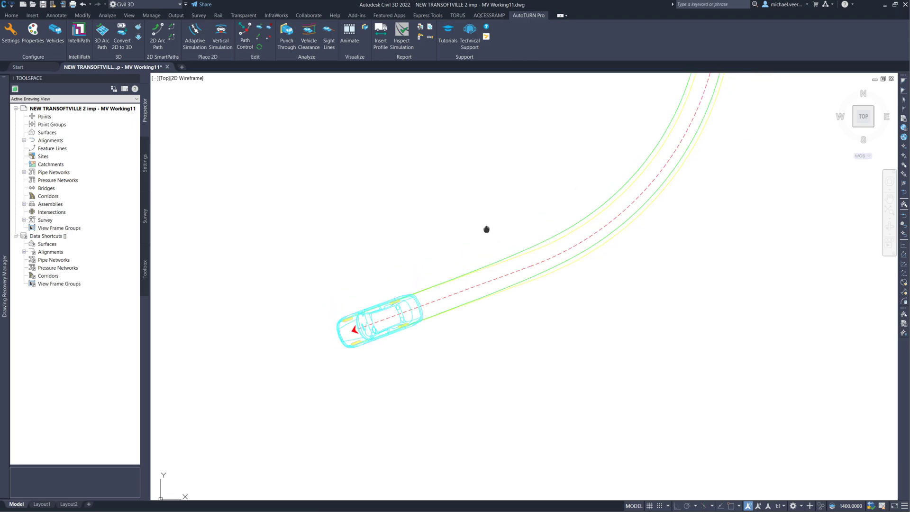
- Zoom out from the S-curve and pan to the parking lot and main road
middle_click_drag(488, 230, 408, 334)
scroll(405, 320, "down", 2)
scroll(525, 218, "down", 1)
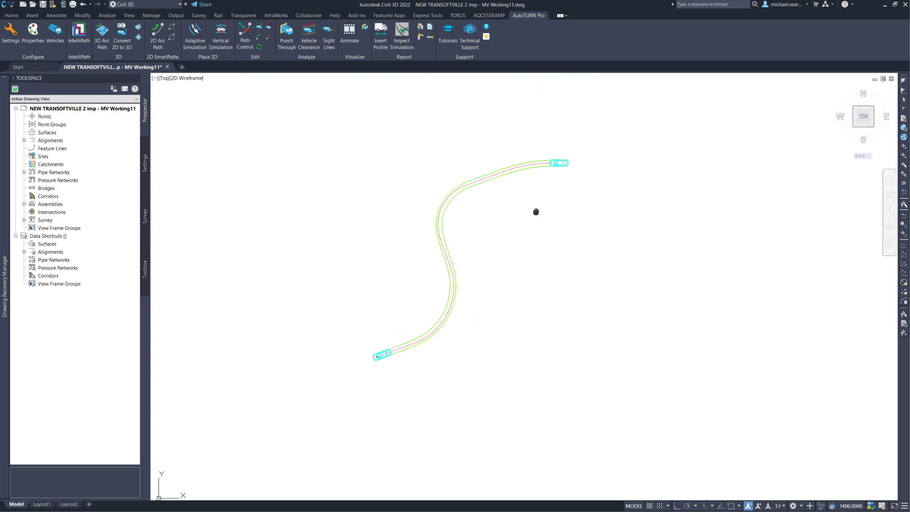
middle_click_drag(537, 211, 505, 249)
scroll(524, 224, "up", 2)
scroll(452, 264, "up", 2)
scroll(400, 281, "down", 5)
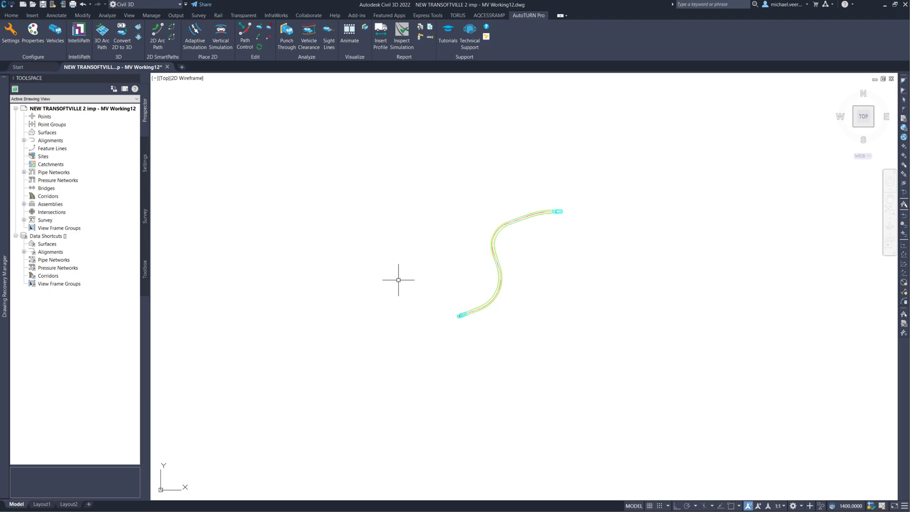
scroll(338, 326, "up", 1)
scroll(339, 325, "up", 3)
middle_click_drag(377, 311, 523, 301)
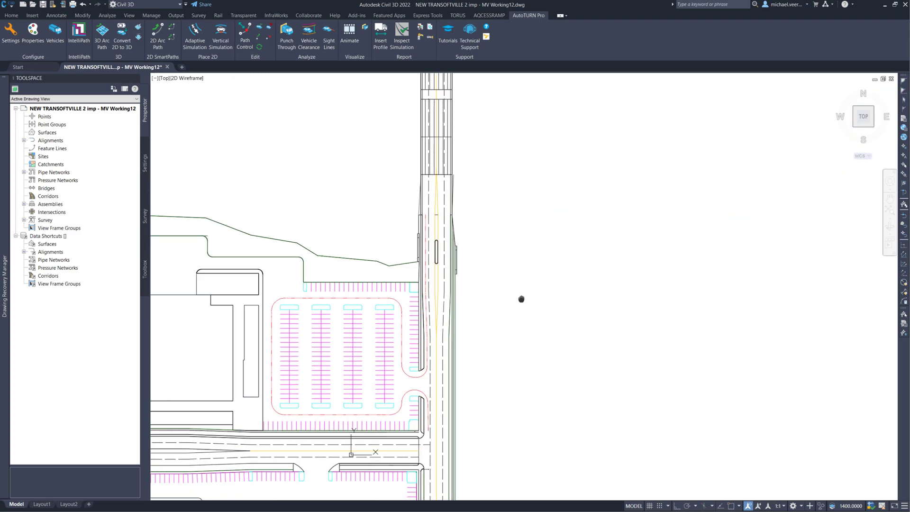
scroll(366, 350, "up", 1)
middle_click_drag(343, 364, 349, 341)
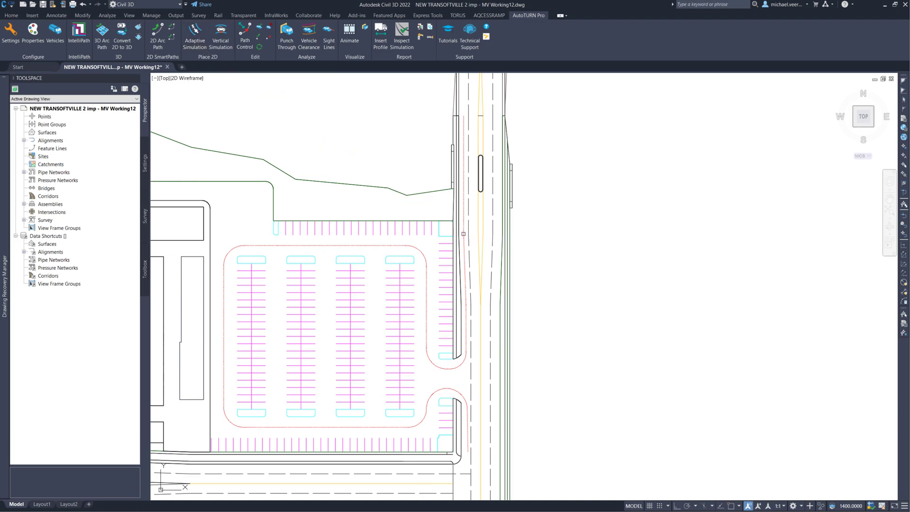
left_click(463, 234)
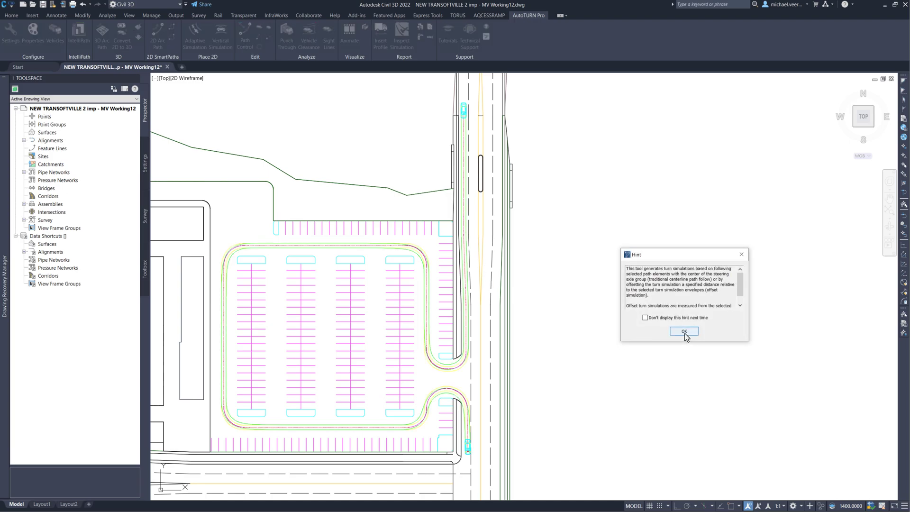
left_click(685, 334)
left_click(589, 284)
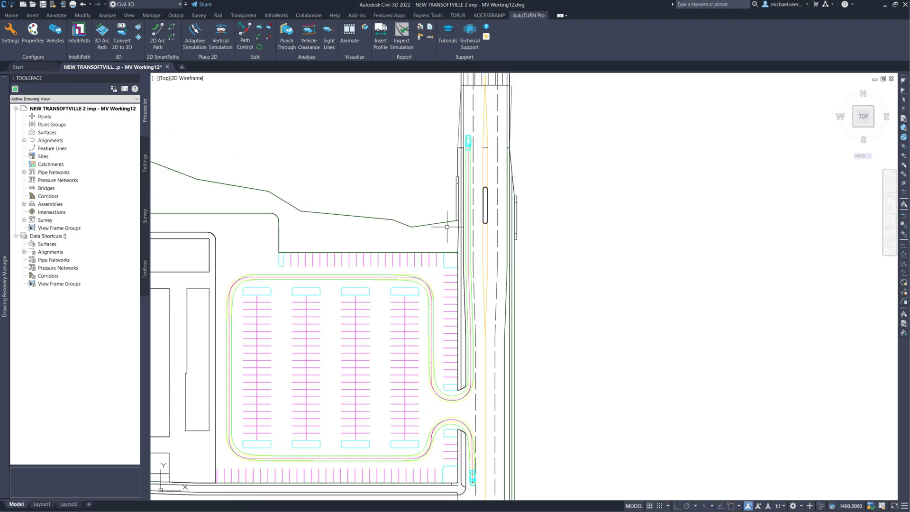
scroll(474, 165, "up", 4)
middle_click_drag(468, 366, 459, 232)
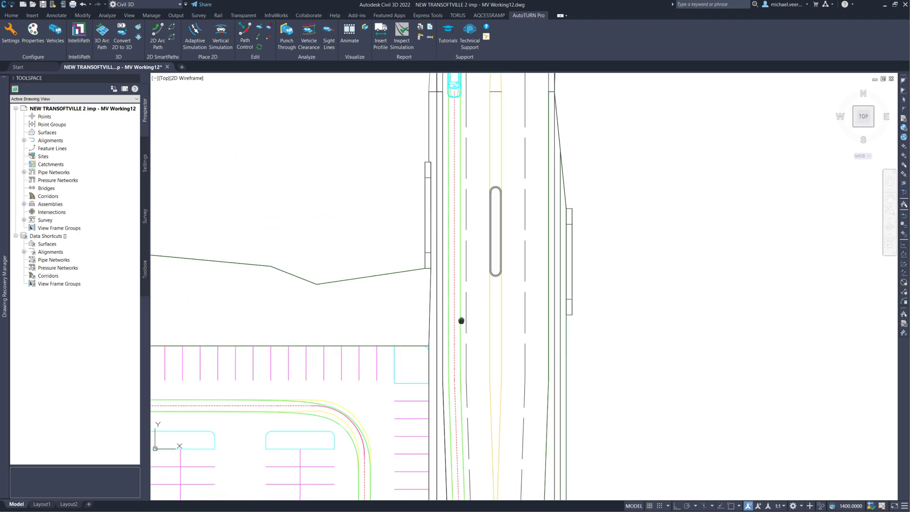
middle_click_drag(433, 392, 439, 253)
scroll(427, 278, "down", 1)
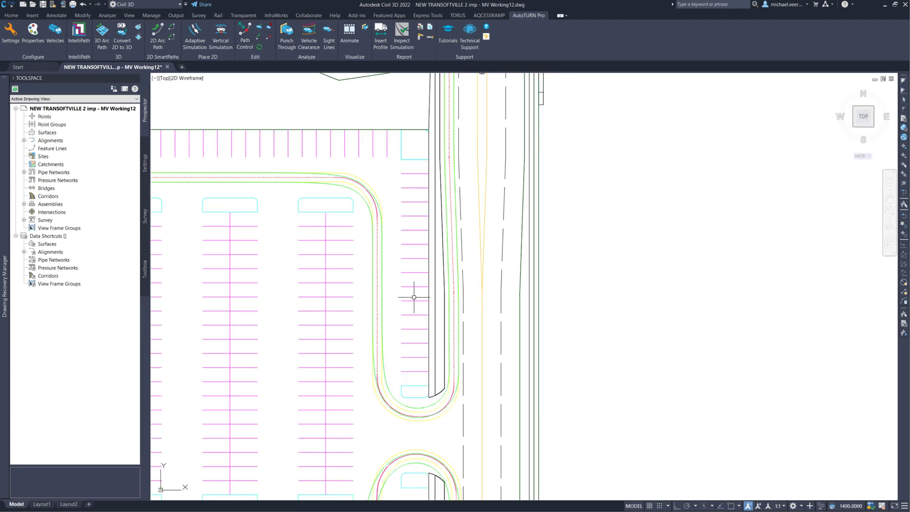
scroll(417, 295, "down", 2)
middle_click_drag(386, 336, 612, 276)
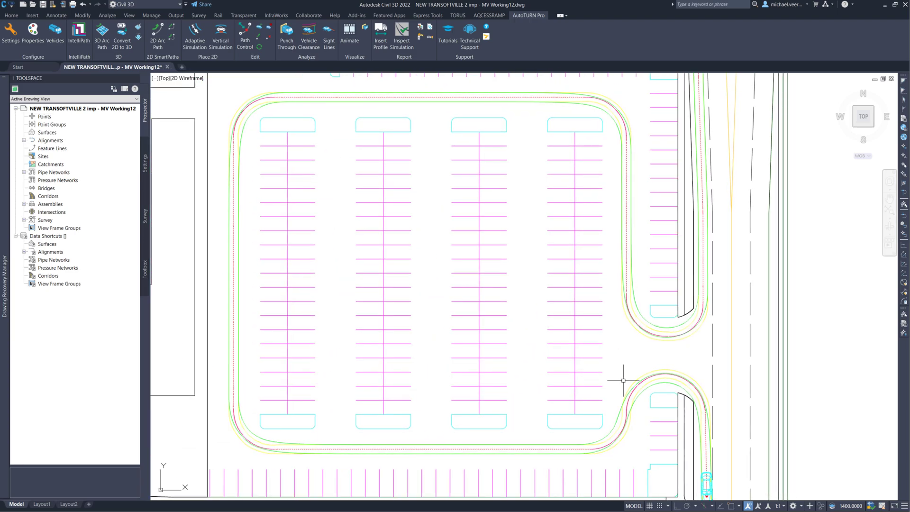
scroll(670, 389, "up", 1)
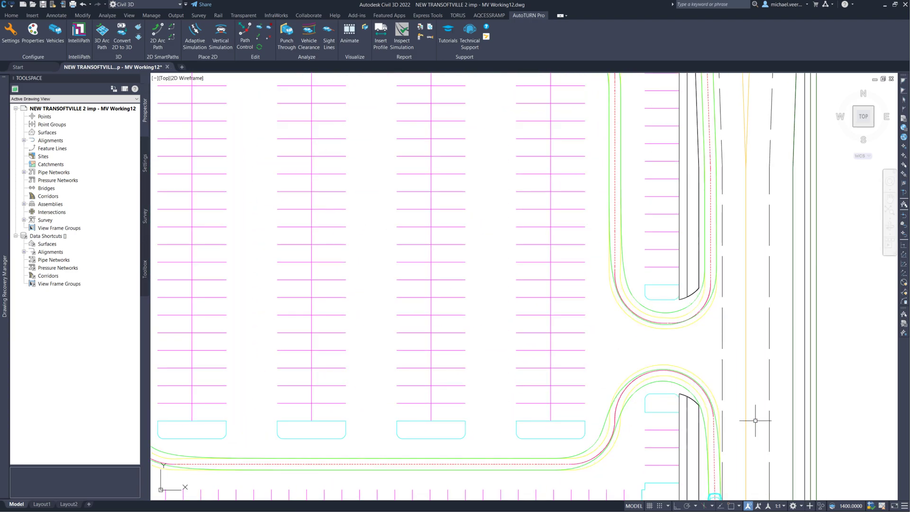
middle_click_drag(756, 420, 697, 378)
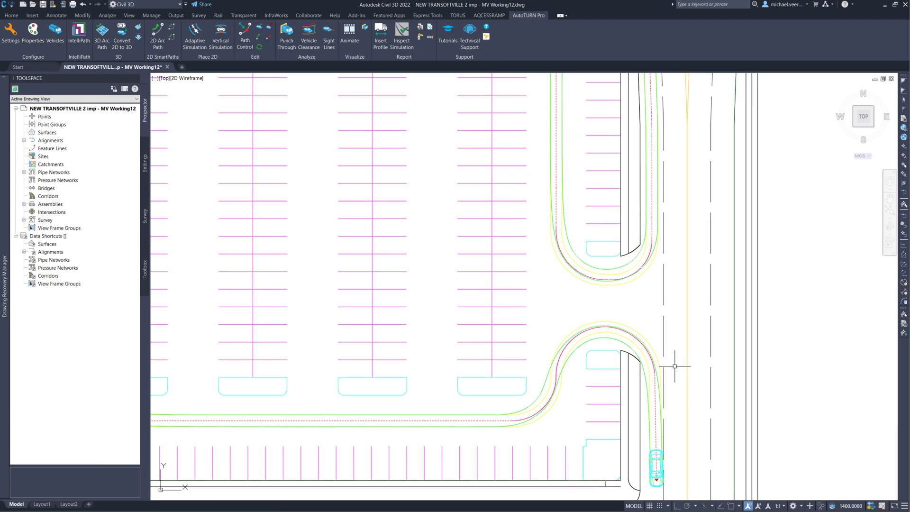
scroll(615, 270, "down", 3)
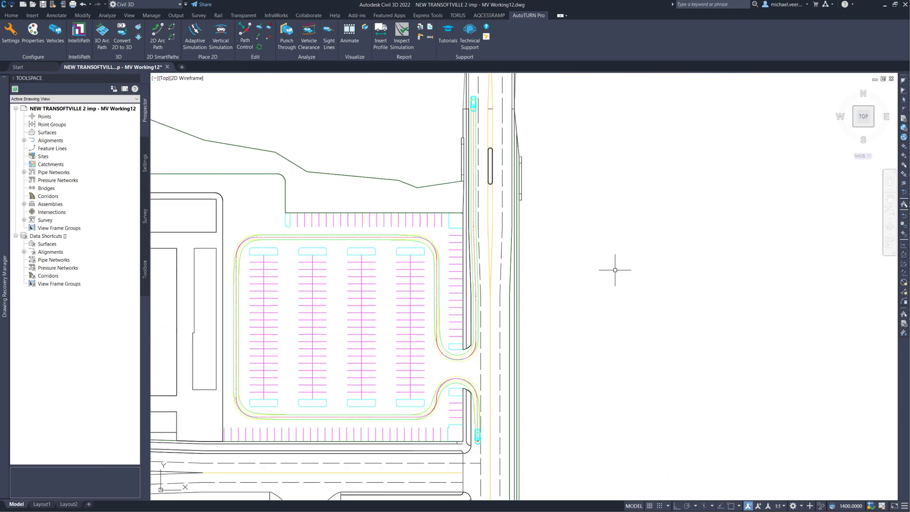
- Begin a new adaptive simulation on the northbound main-road path, panning along the road
left_click(195, 30)
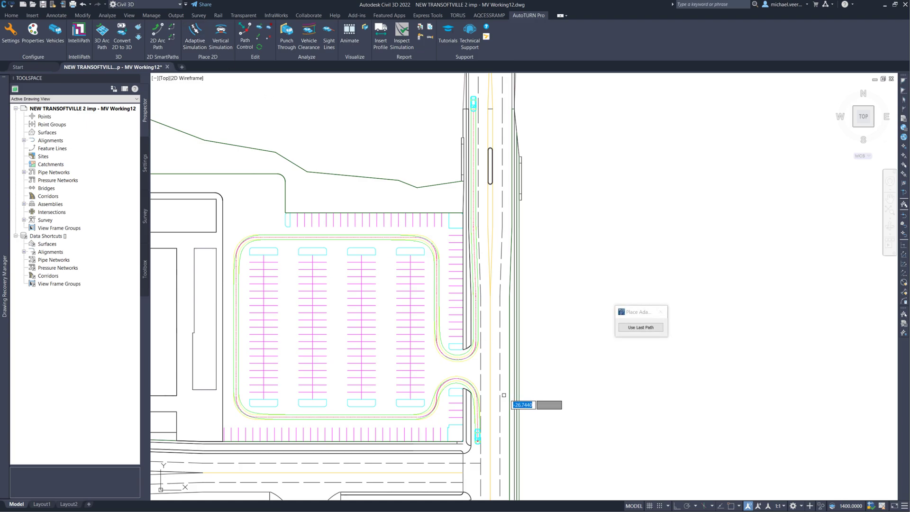
scroll(503, 395, "up", 2)
scroll(503, 395, "up", 2)
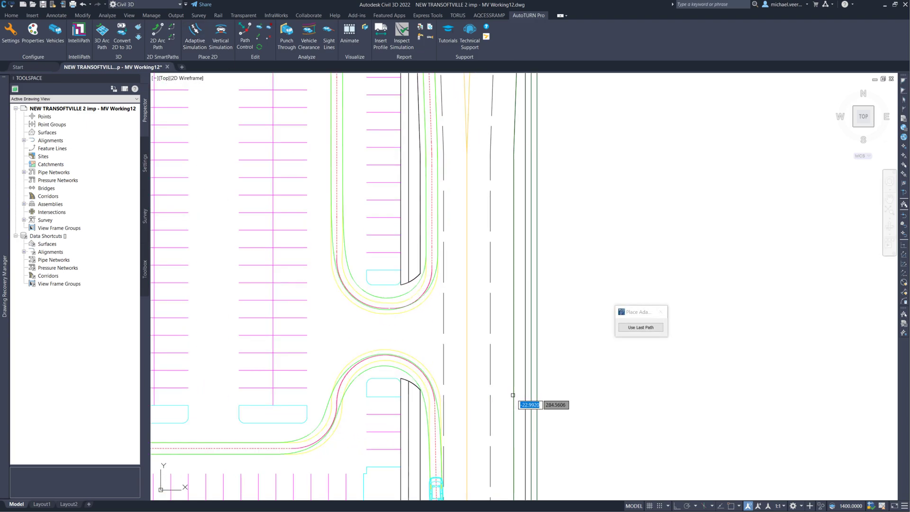
middle_click_drag(488, 190, 506, 356)
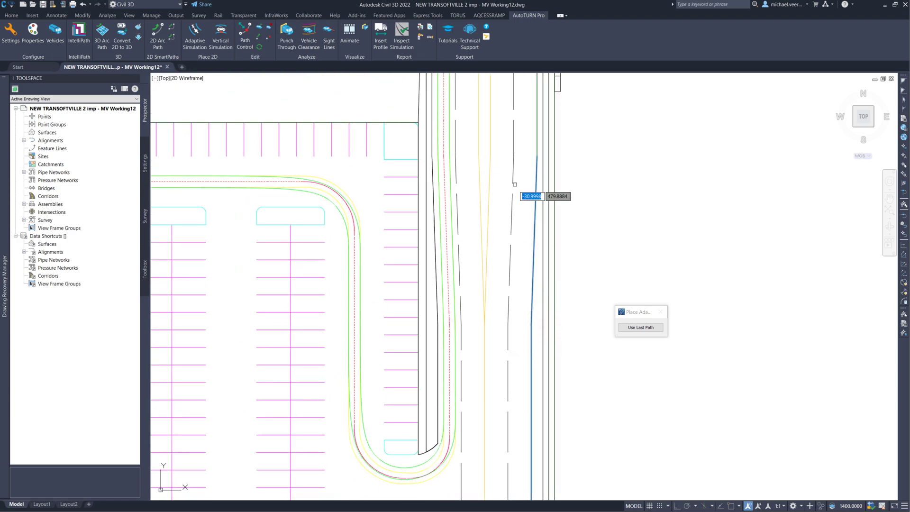
middle_click_drag(515, 184, 482, 350)
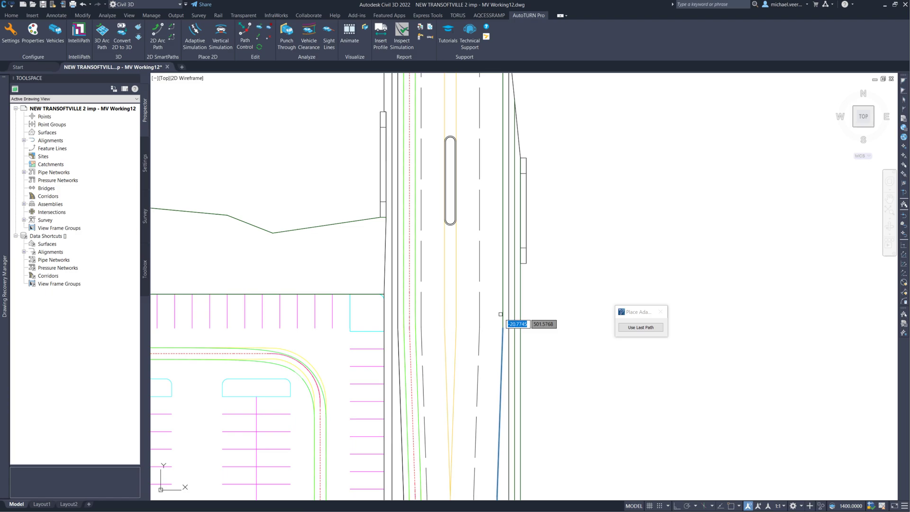
middle_click_drag(497, 226, 498, 315)
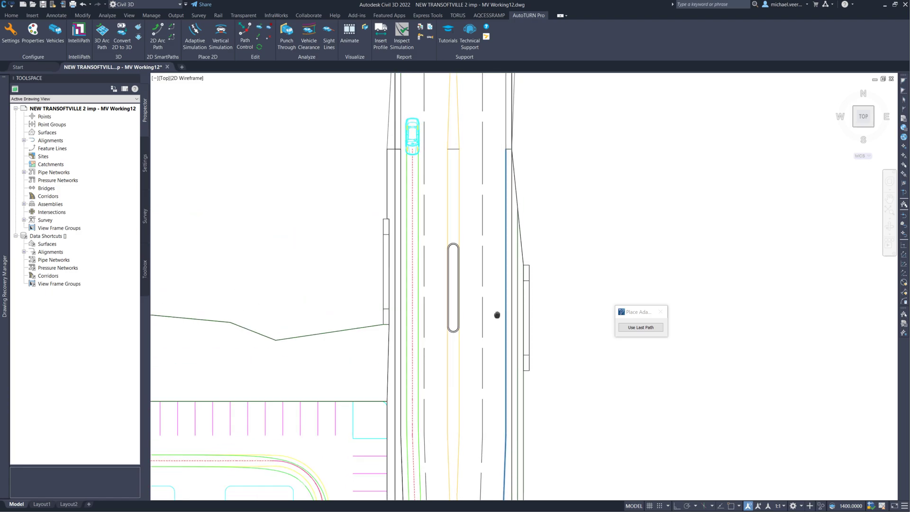
scroll(497, 315, "down", 2)
middle_click_drag(562, 372, 554, 244)
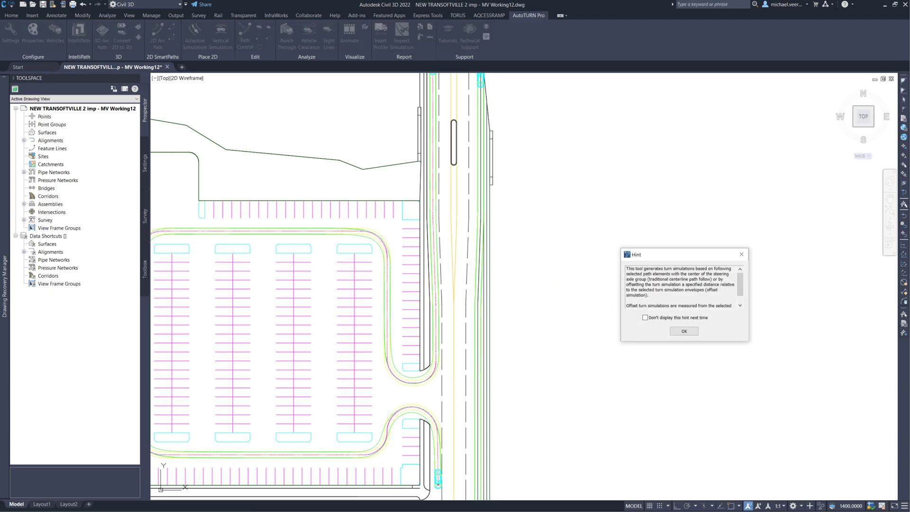
- Dismiss the hint and set Offset Left, replacing 5.00 with 3 ft
left_click(678, 331)
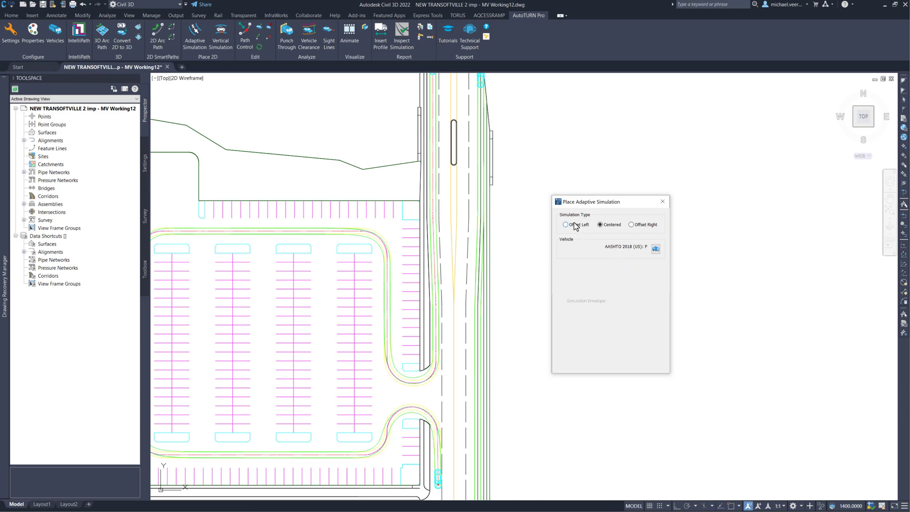
left_click(576, 226)
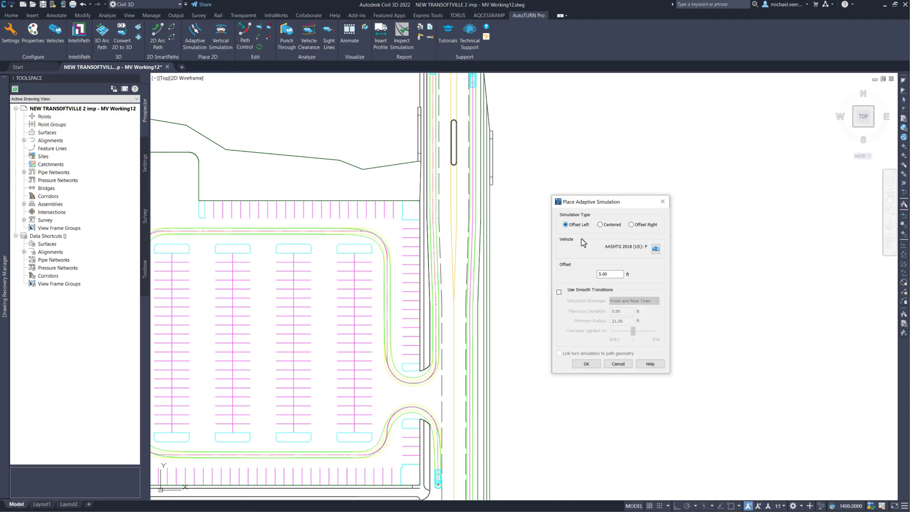
left_click(608, 274)
left_click_drag(621, 276, 592, 273)
key("Tab")
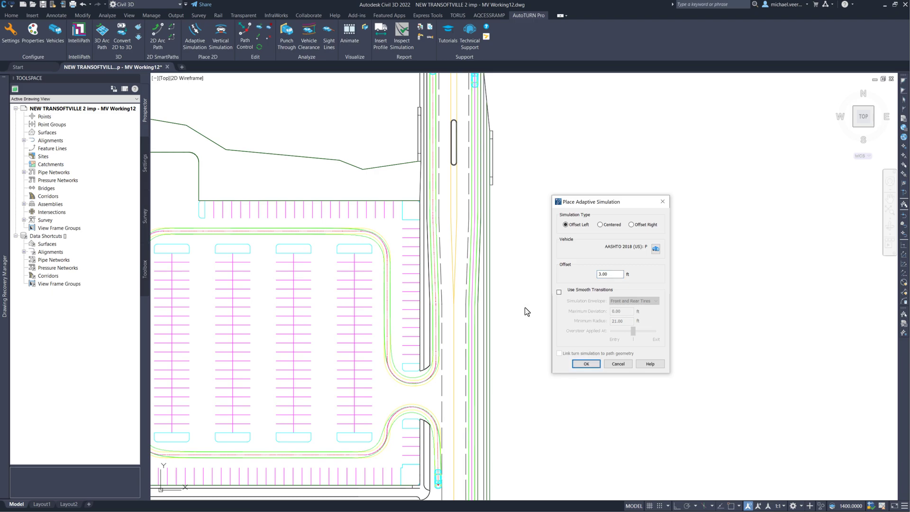
middle_click_drag(507, 363, 512, 240)
middle_click_drag(498, 415, 465, 301)
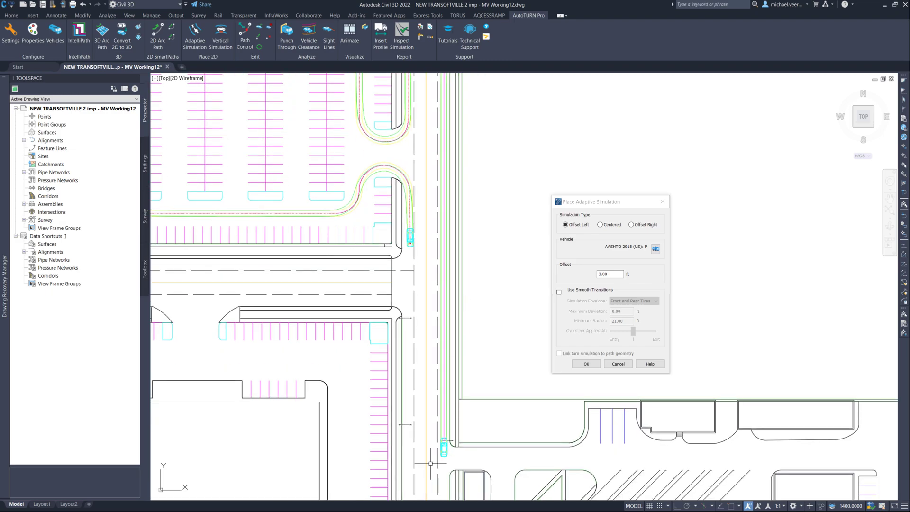
scroll(430, 464, "up", 2)
scroll(490, 393, "up", 1)
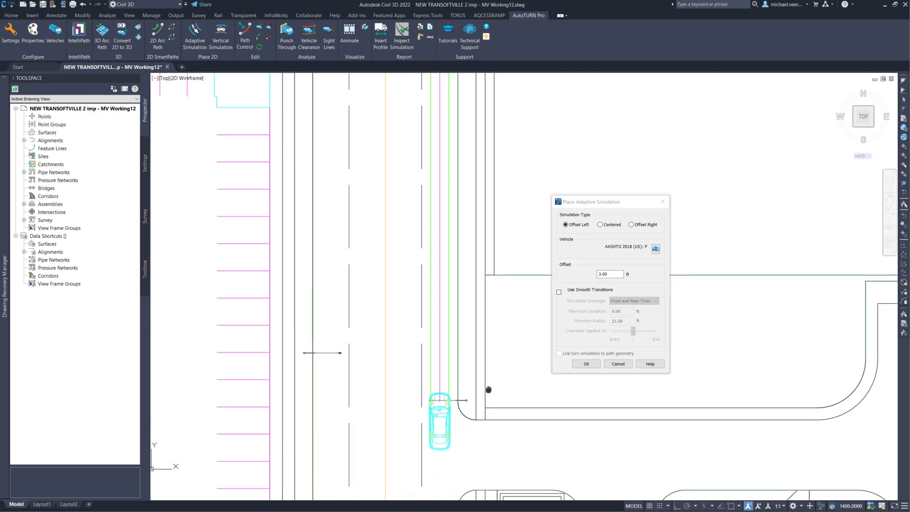
middle_click_drag(485, 264, 498, 372)
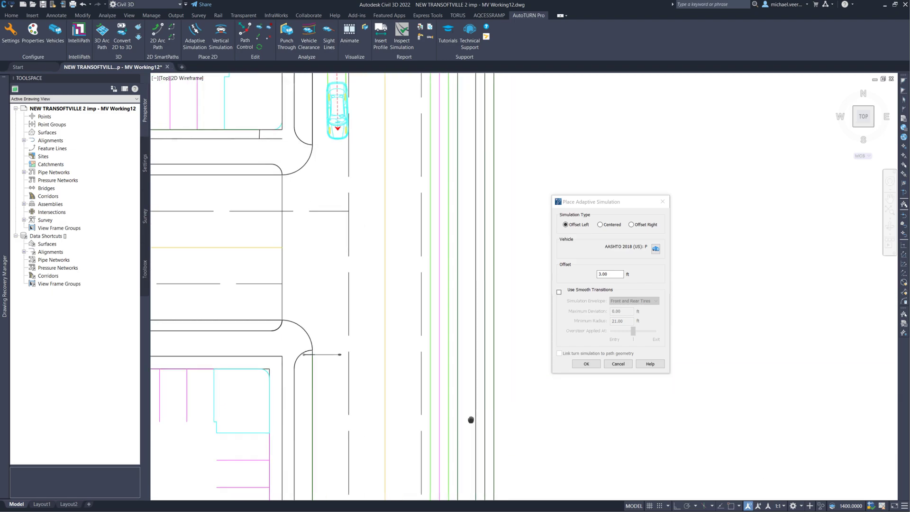
middle_click_drag(455, 195, 445, 413)
middle_click_drag(455, 185, 435, 477)
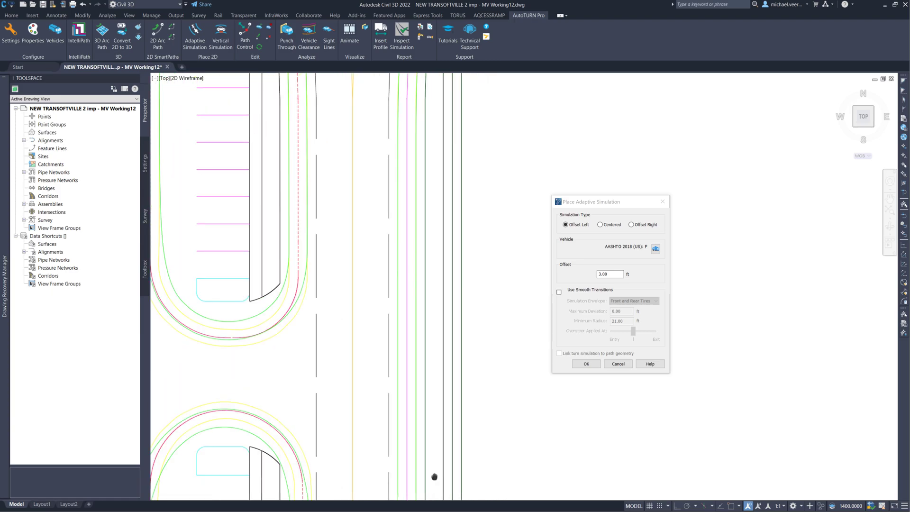
middle_click_drag(443, 267, 418, 335)
middle_click_drag(428, 228, 418, 308)
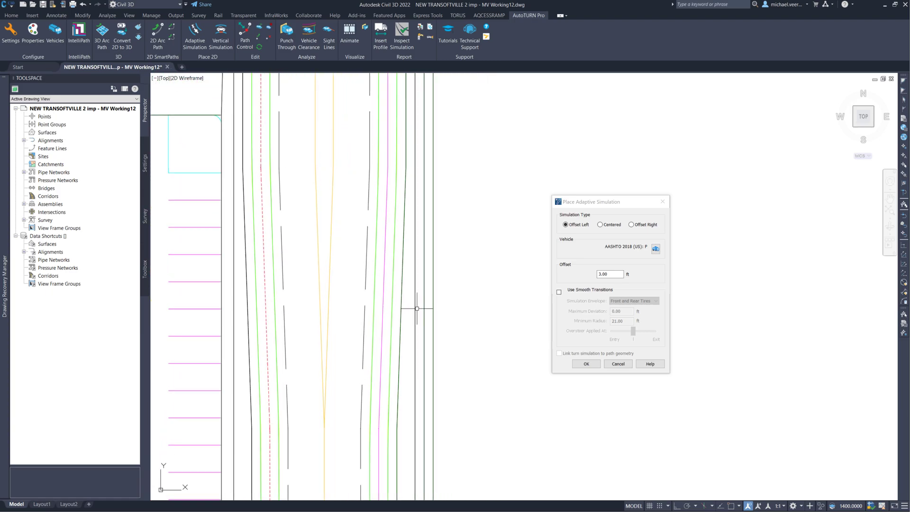
middle_click_drag(427, 204, 427, 363)
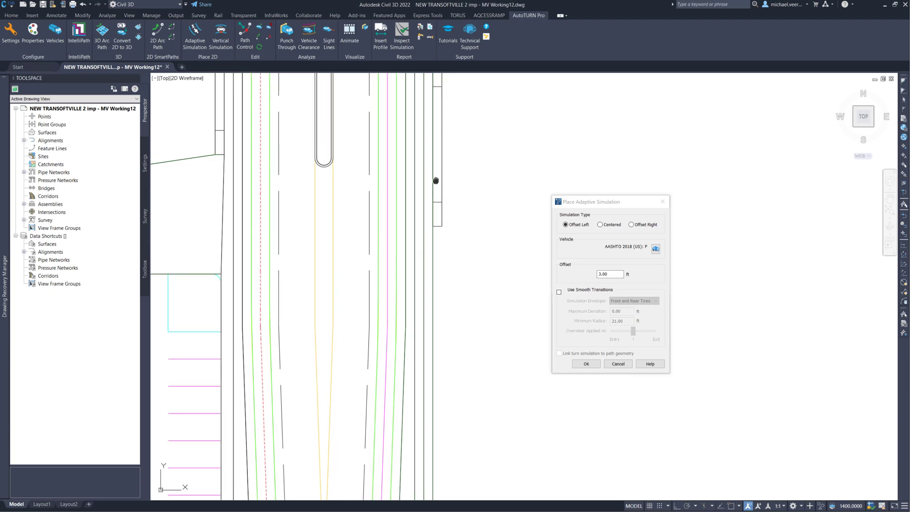
middle_click_drag(436, 181, 459, 331)
middle_click_drag(455, 173, 457, 282)
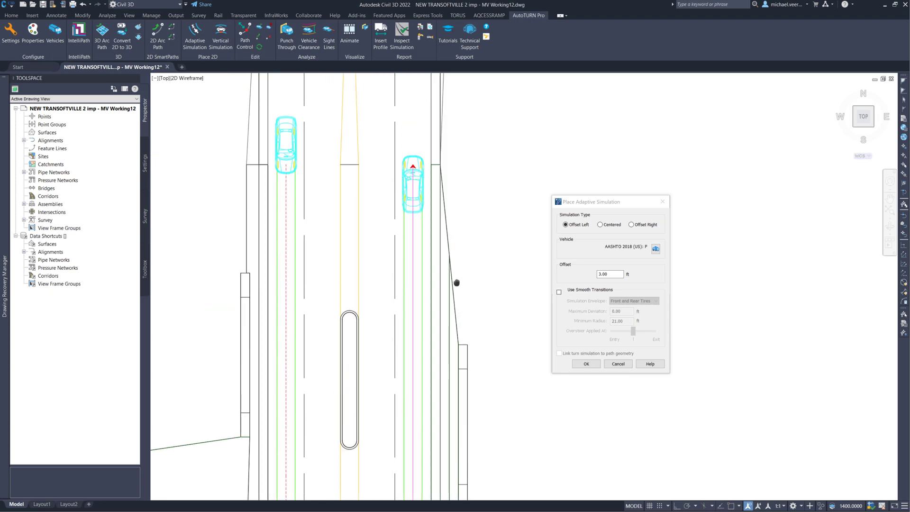
scroll(443, 300, "down", 2)
middle_click_drag(465, 342, 455, 234)
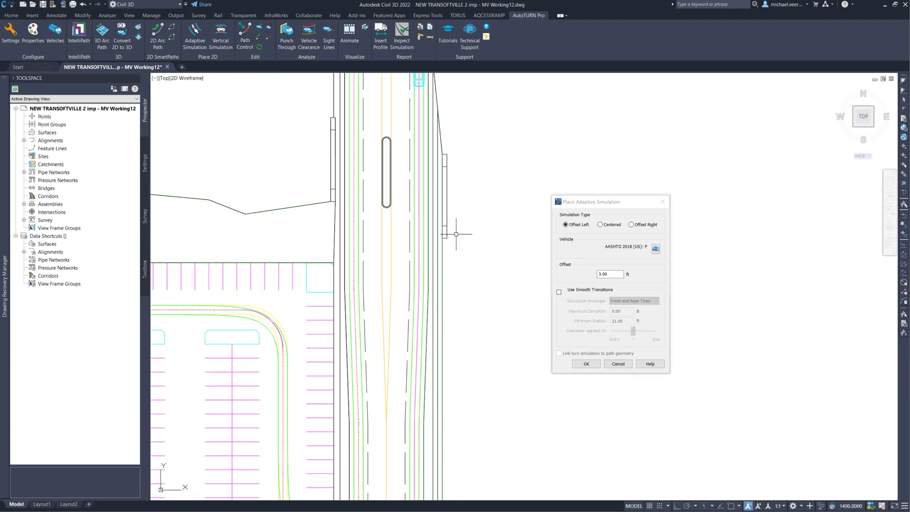
scroll(480, 360, "down", 1)
middle_click_drag(479, 360, 474, 331)
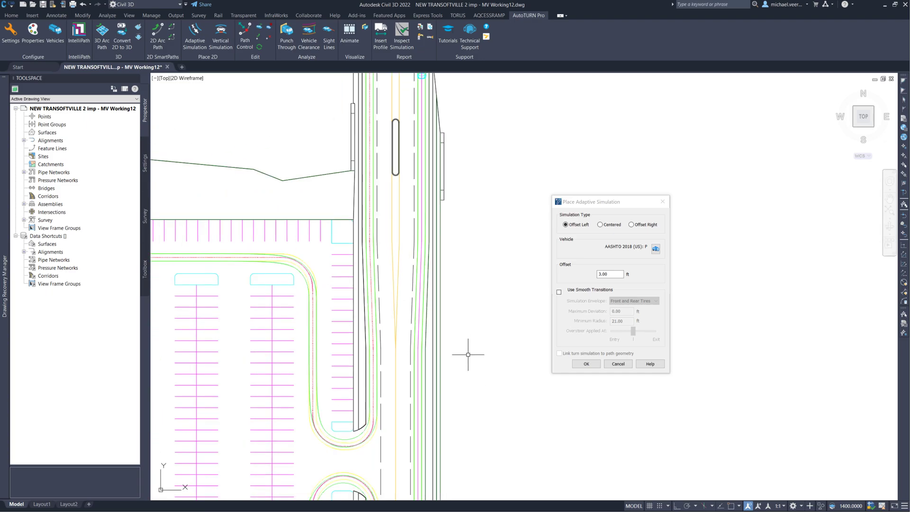
scroll(468, 353, "down", 1)
scroll(468, 354, "down", 1)
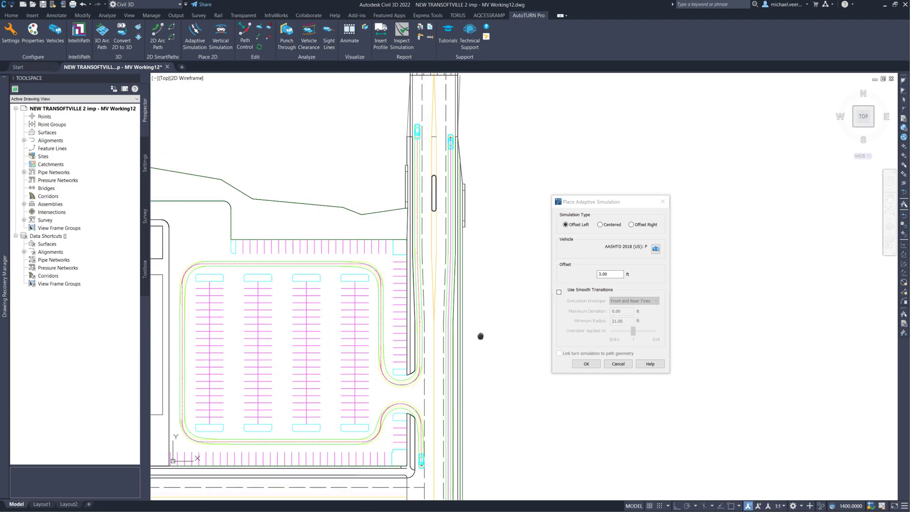
middle_click_drag(468, 361, 492, 316)
scroll(495, 309, "down", 1)
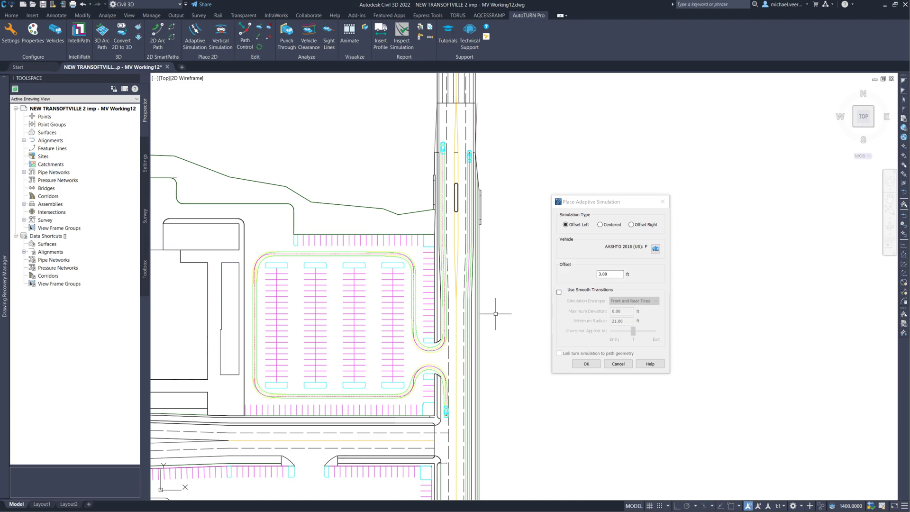
scroll(496, 314, "down", 1)
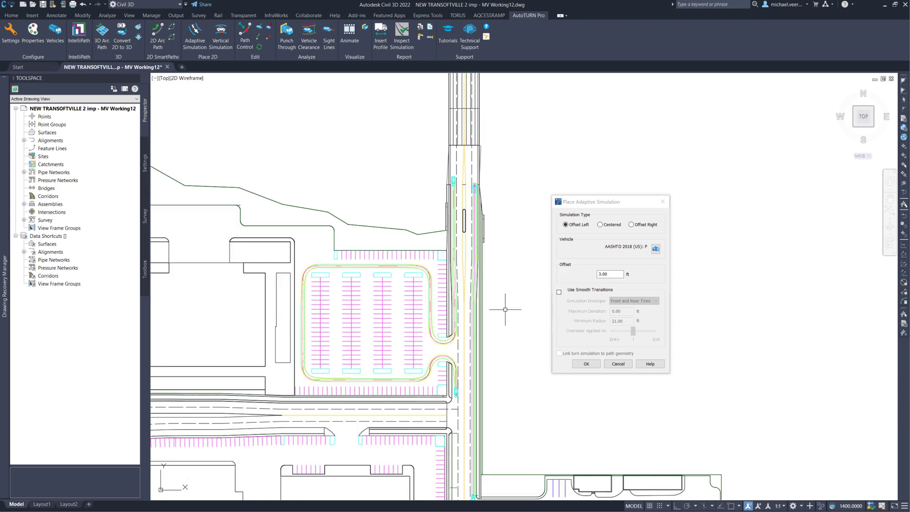
middle_click_drag(505, 309, 506, 284)
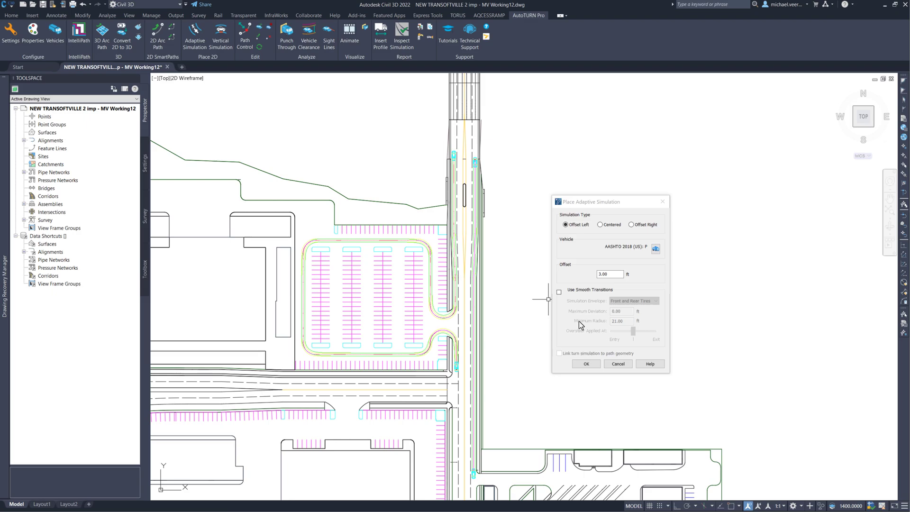
- Accept the Offset Left 3.00 ft placement to create the main-road simulation
left_click(586, 365)
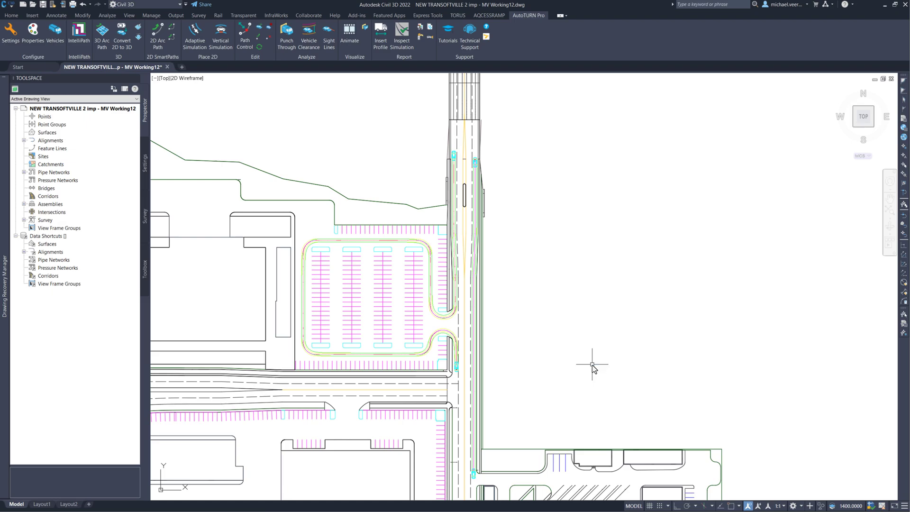